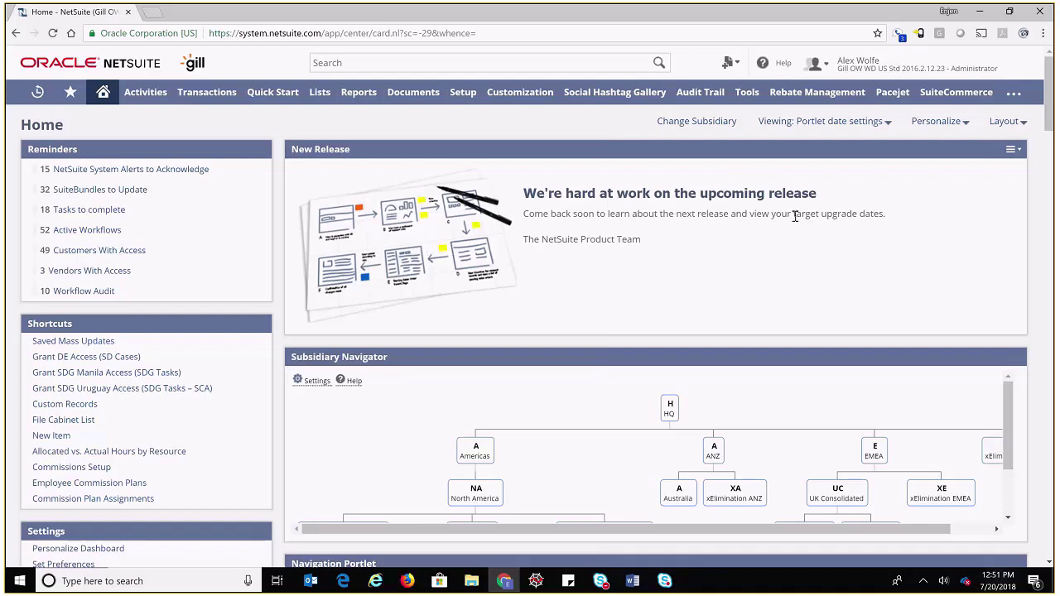
Step: Open the recently viewed Office Desk assembly record and review its inventory management settings and per-location planning values
mouse_move(40, 110)
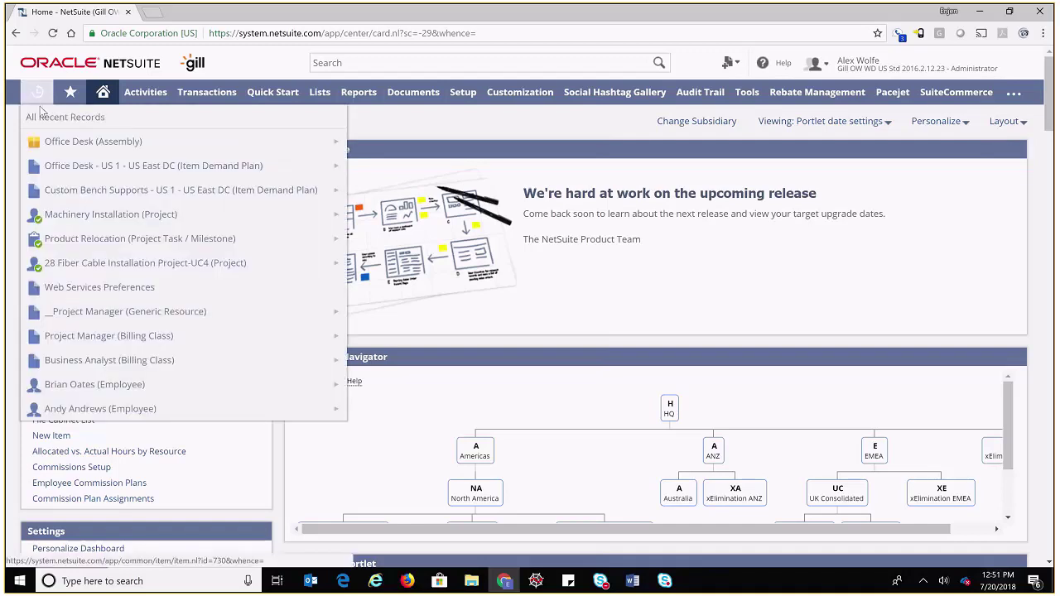
left_click(51, 142)
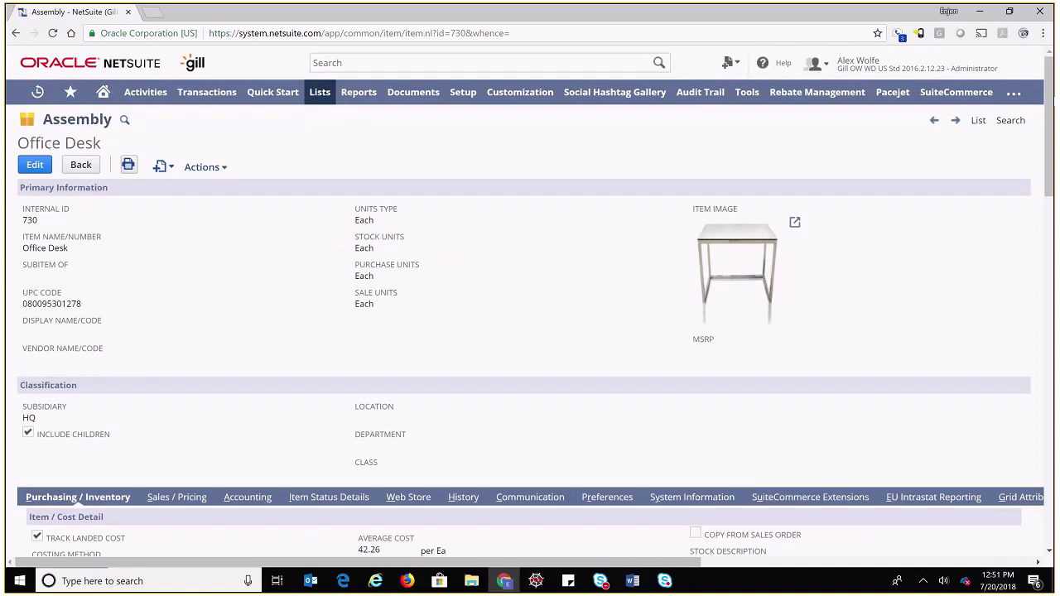
left_click_drag(1050, 120, 1048, 205)
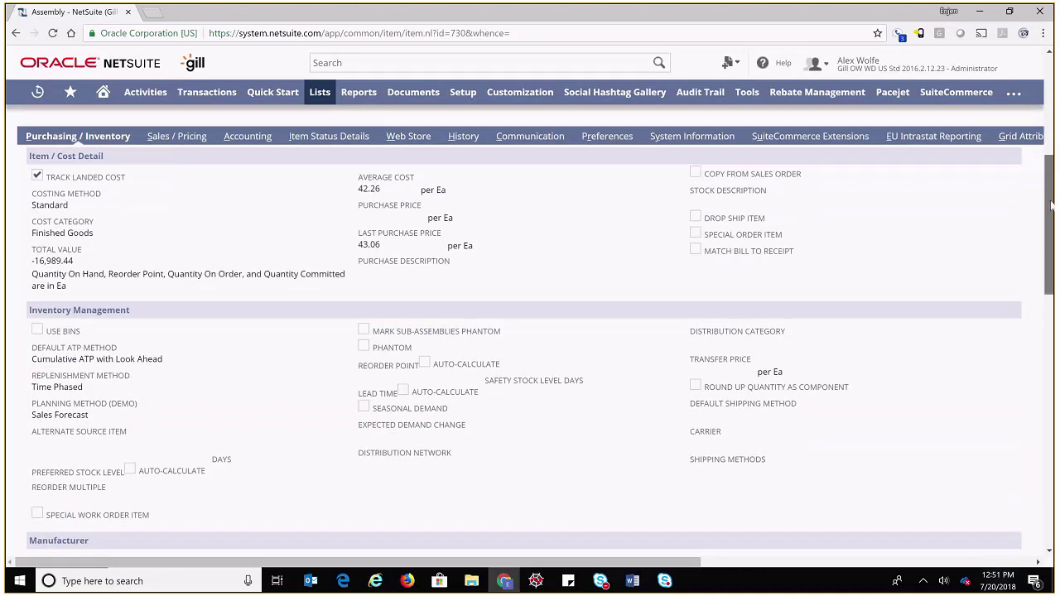
left_click_drag(1051, 206, 1054, 357)
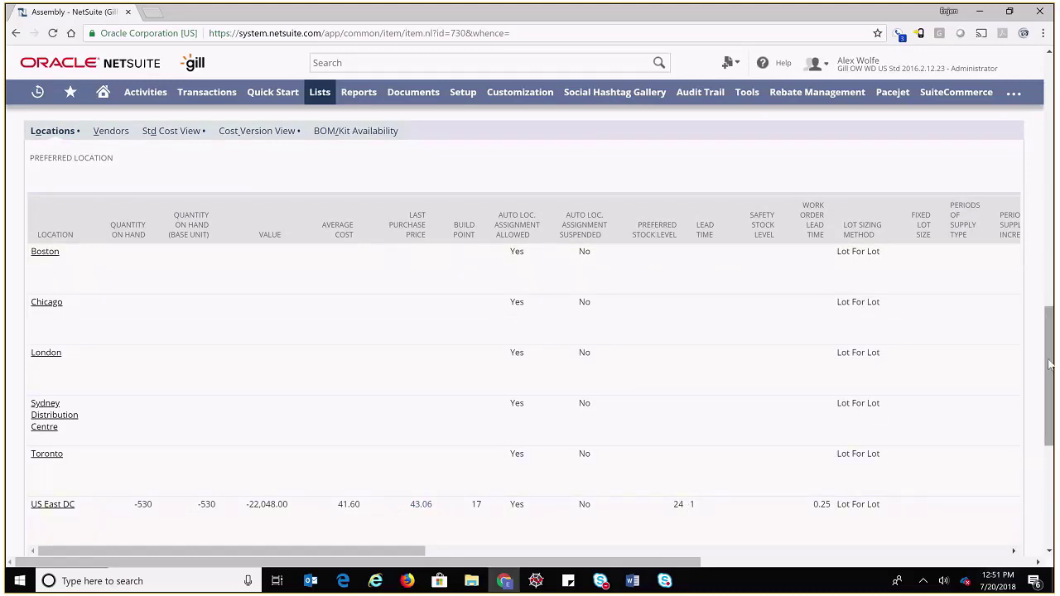
left_click_drag(1050, 365, 1045, 423)
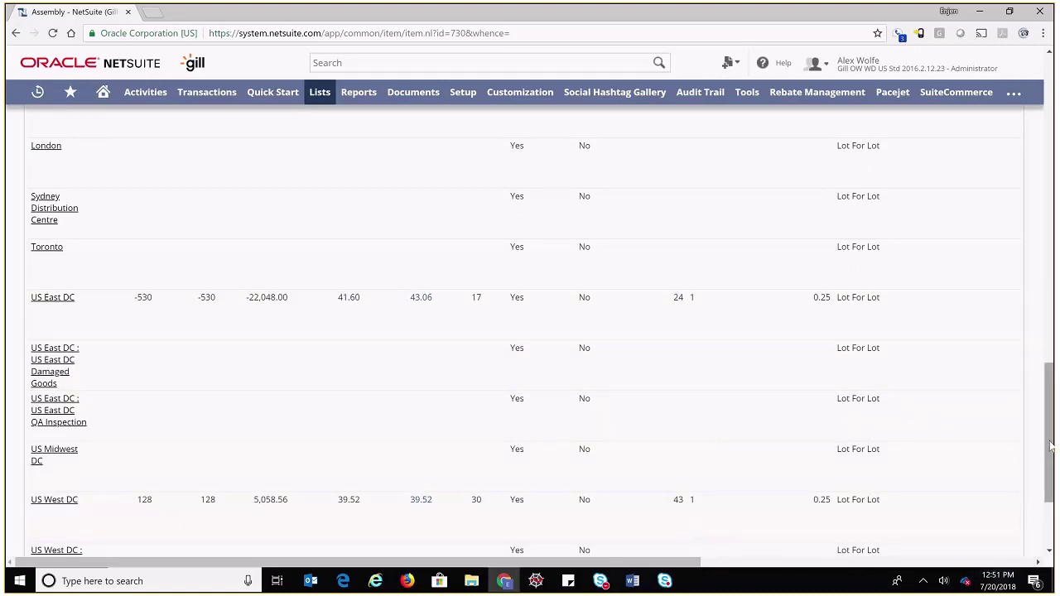
left_click_drag(1051, 446, 1046, 165)
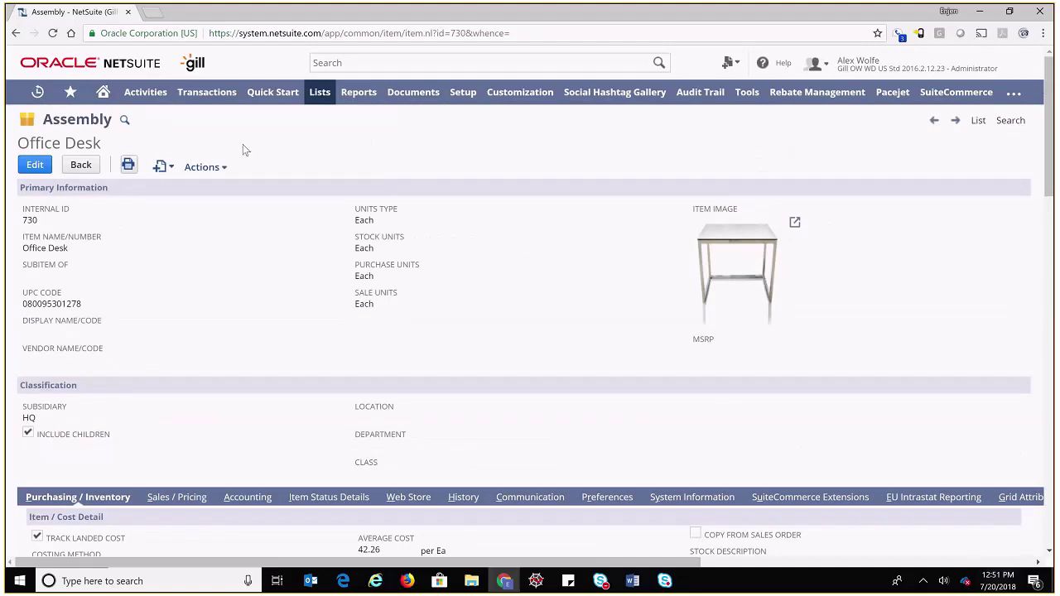
Step: Start calculating item demand plans for subsidiary US 1 and location US East DC
left_click(101, 97)
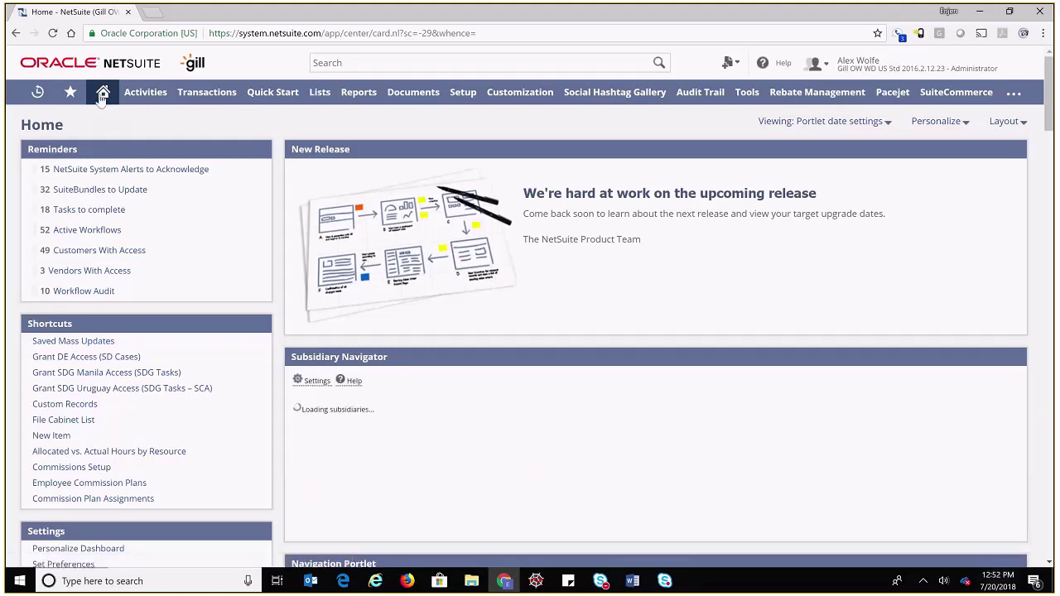
mouse_move(204, 106)
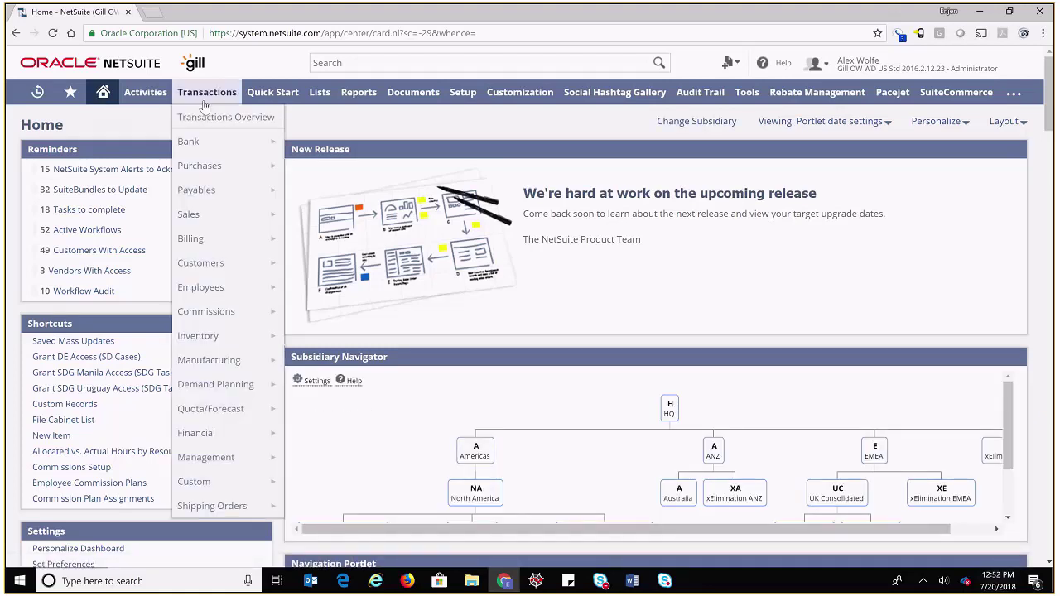
mouse_move(210, 392)
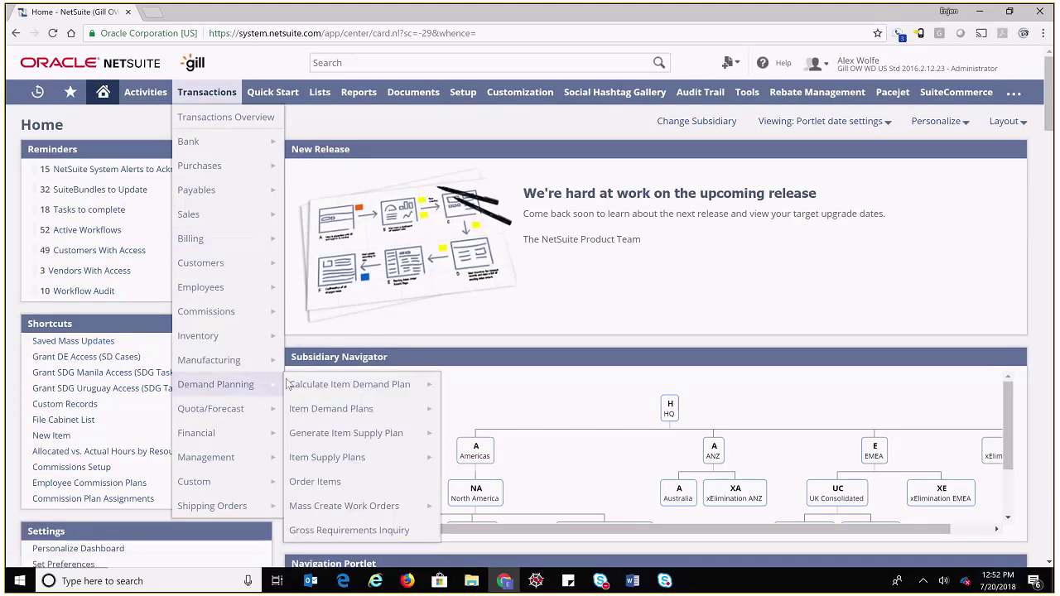
left_click(338, 386)
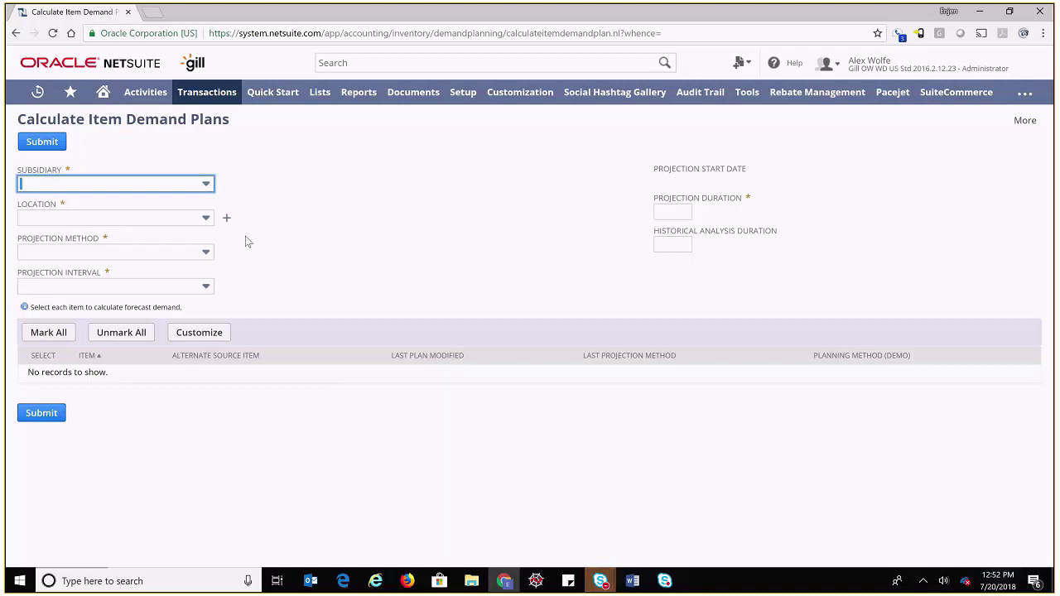
left_click(181, 186)
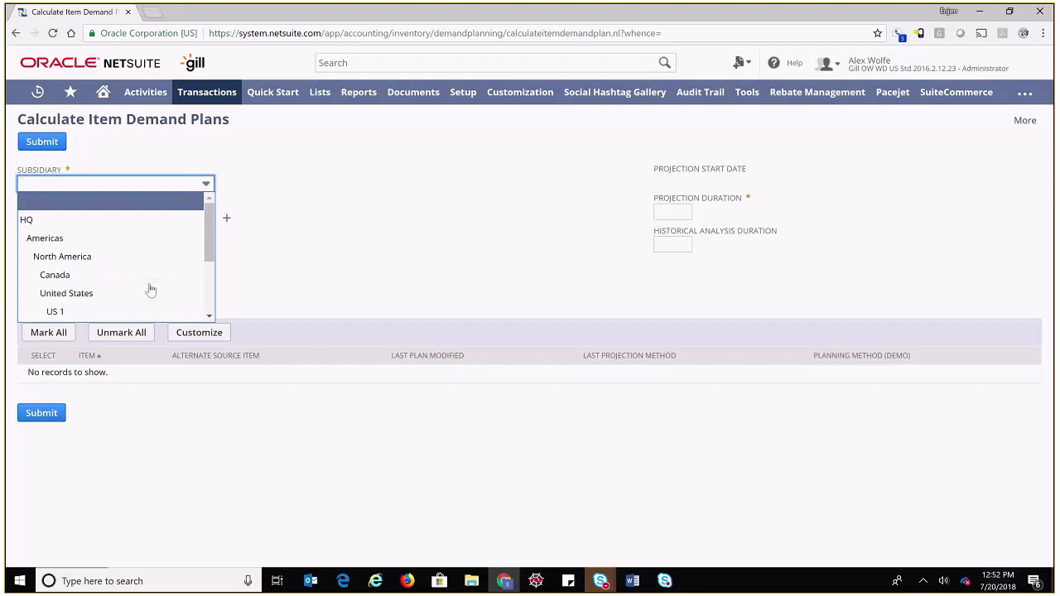
left_click(120, 310)
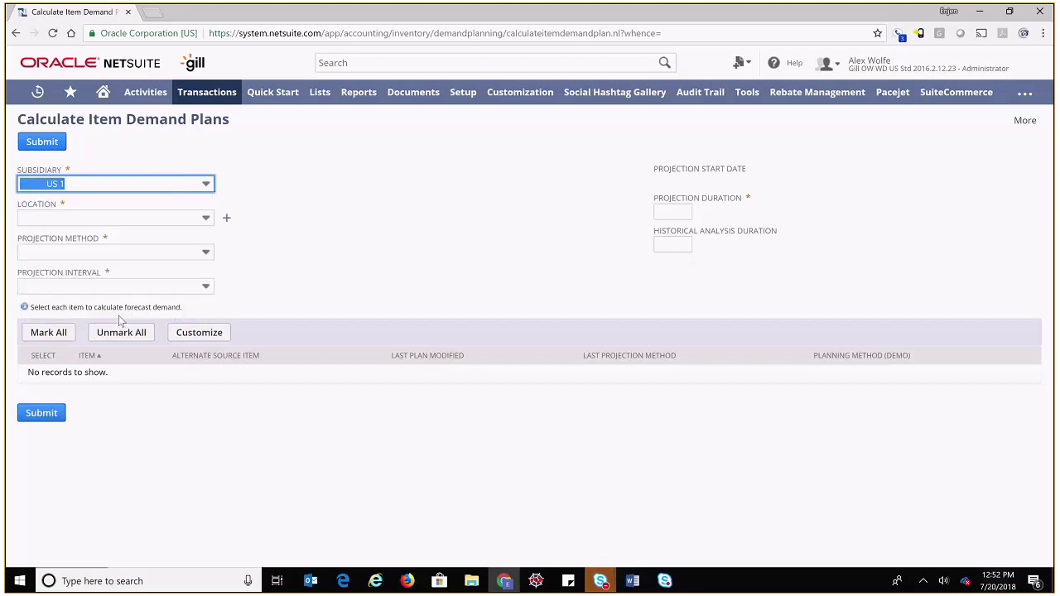
left_click(122, 220)
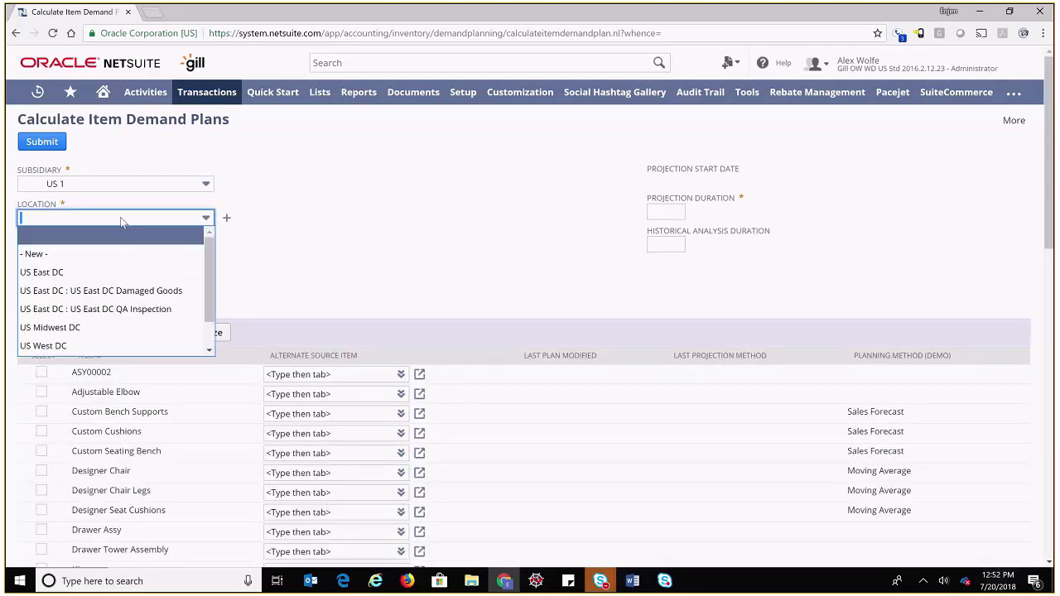
left_click(54, 280)
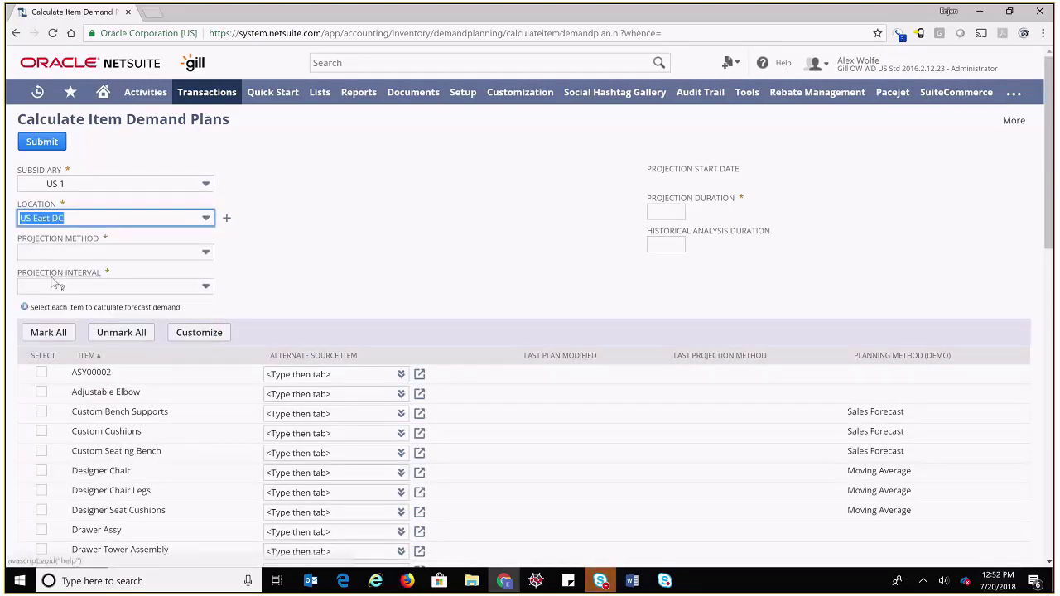
Step: Set the projection method to Linear Regression and the projection interval to Weekly
left_click(122, 252)
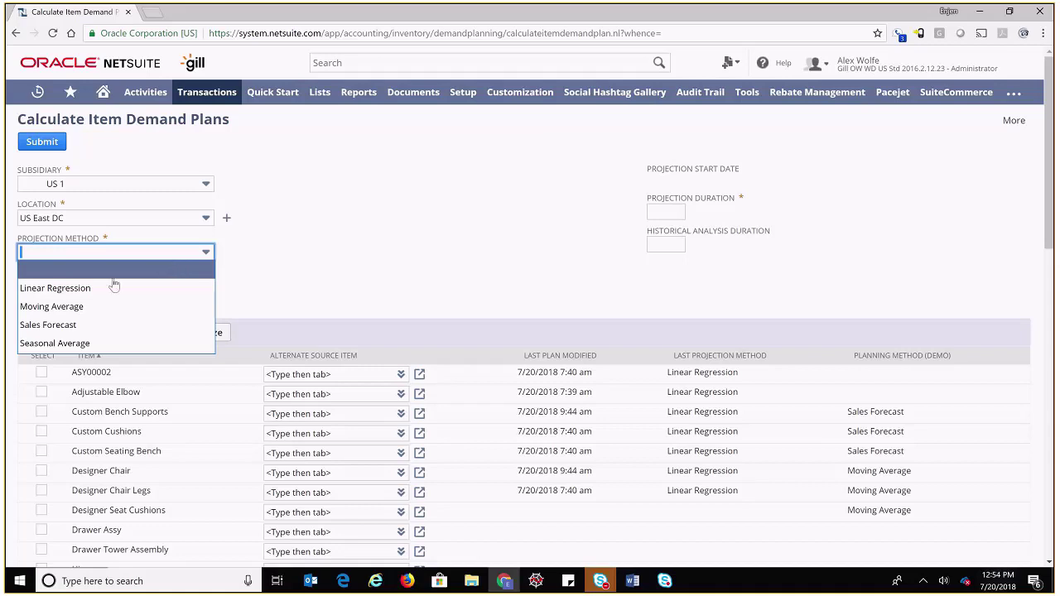
left_click(69, 289)
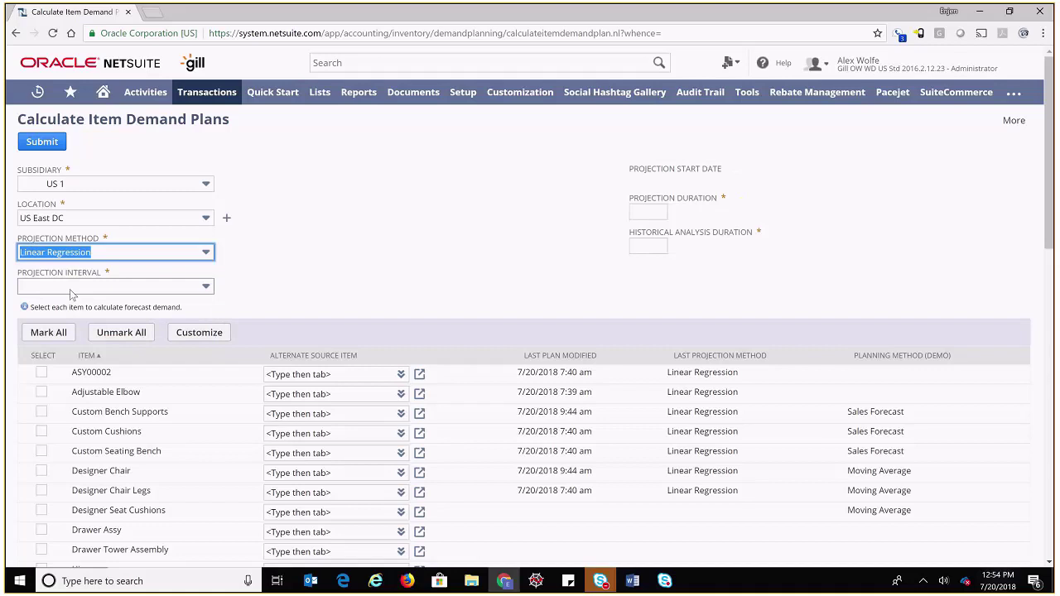
left_click(70, 289)
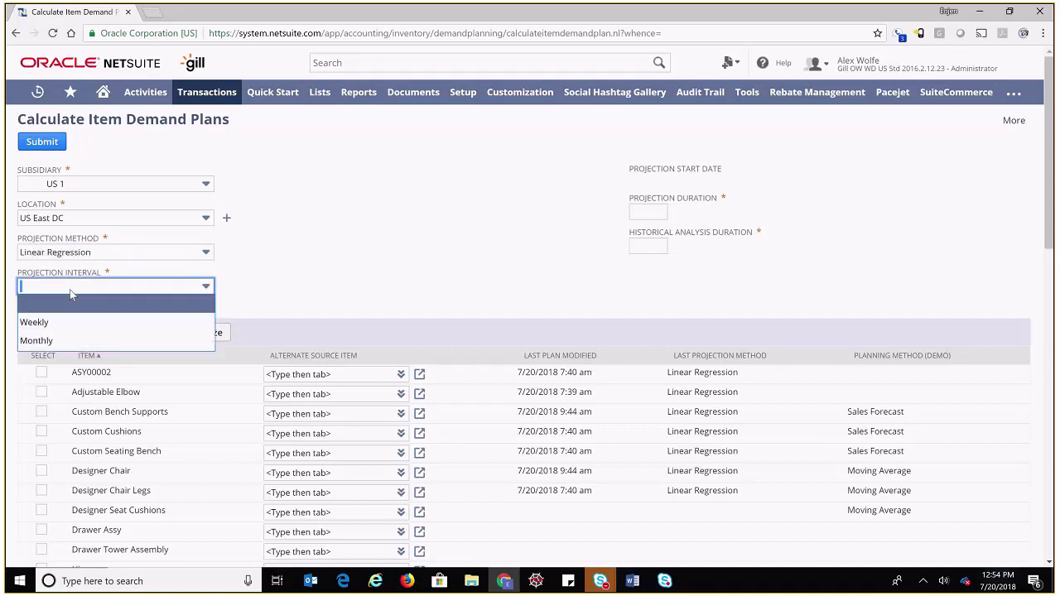
left_click(35, 322)
Step: Set both the projection duration and the historical analysis duration to 24 weeks
left_click(607, 213)
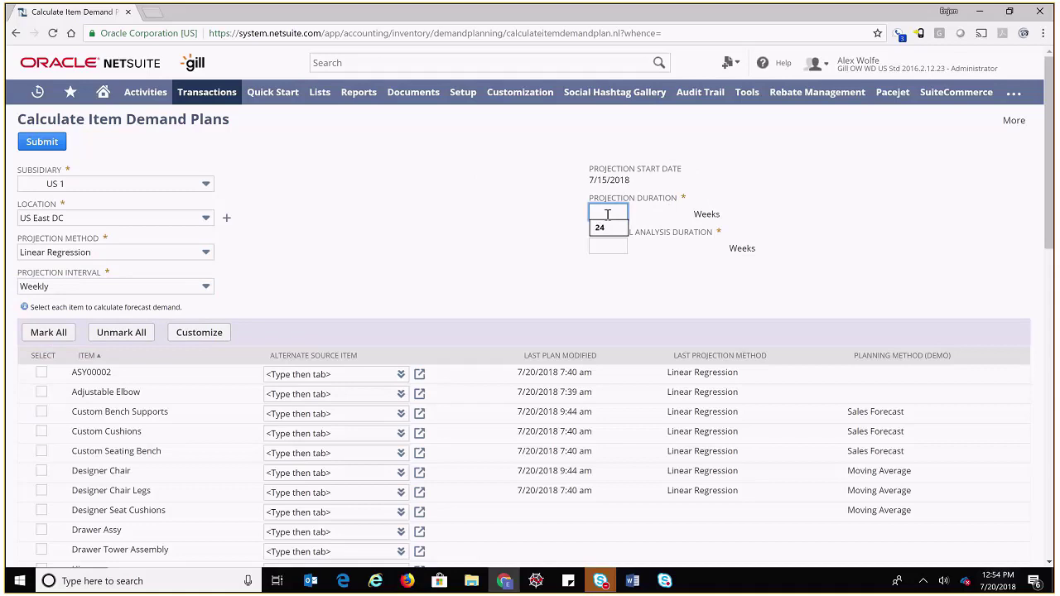
type("24")
left_click(607, 247)
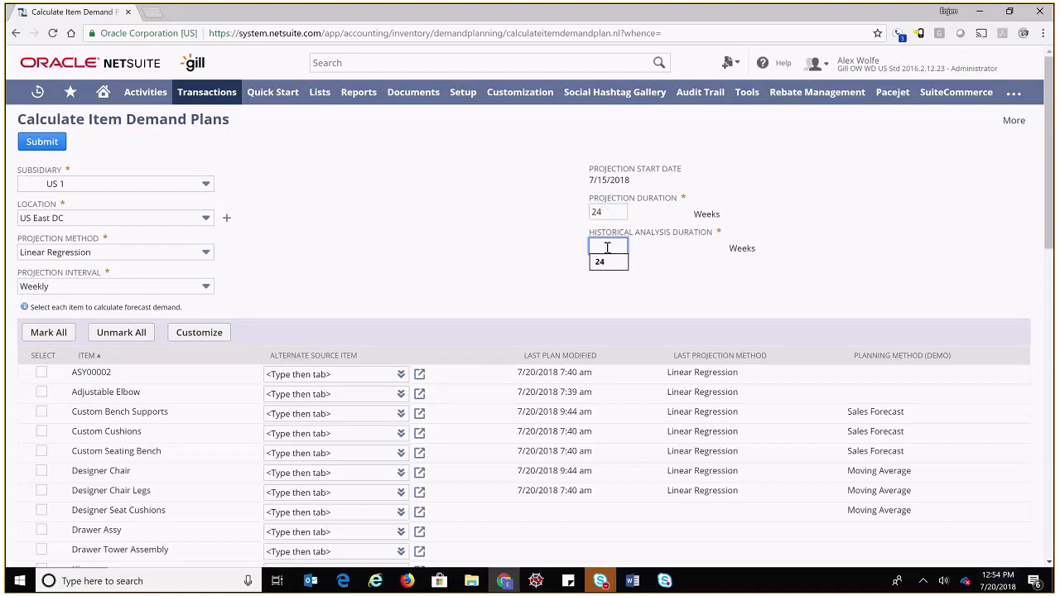
type("24")
left_click(447, 270)
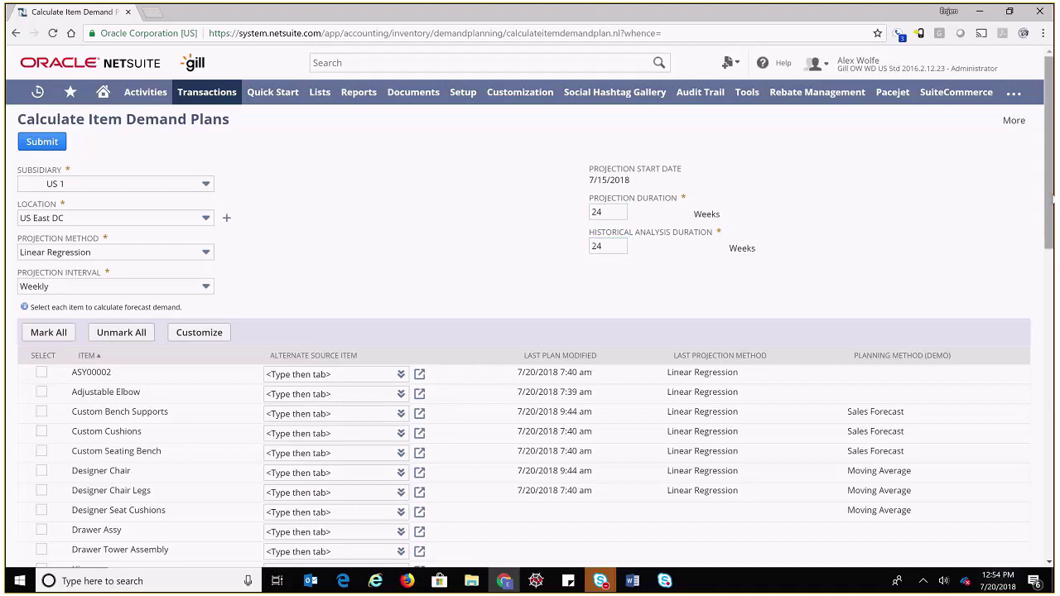
Step: Select the Office Desk item and submit the demand plan calculation, choosing to overwrite current quantities
left_click_drag(1054, 201, 1035, 364)
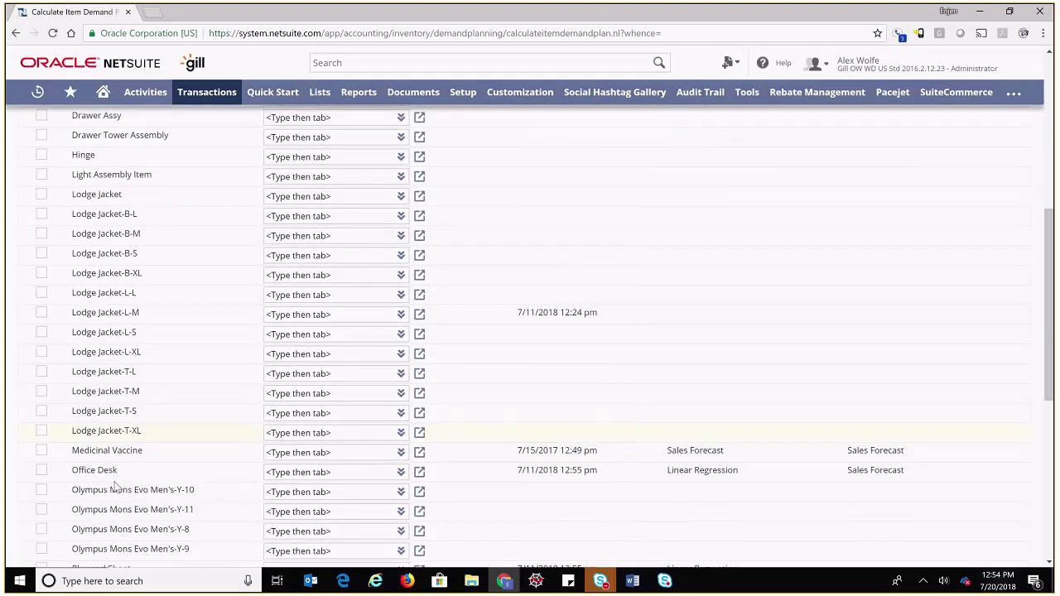
left_click(42, 473)
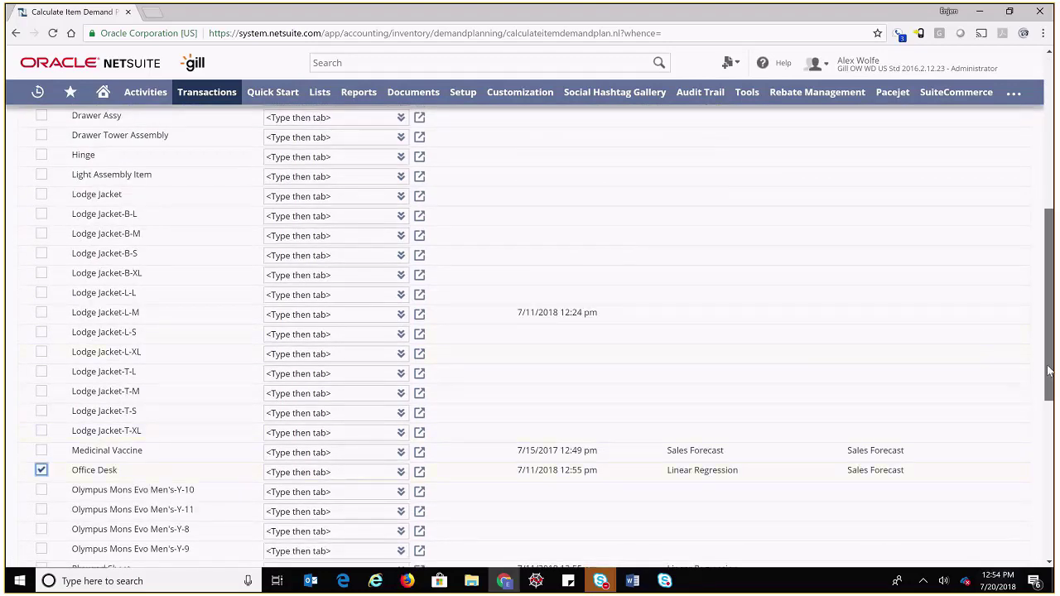
left_click_drag(1050, 373, 1049, 319)
left_click_drag(1053, 240, 1053, 146)
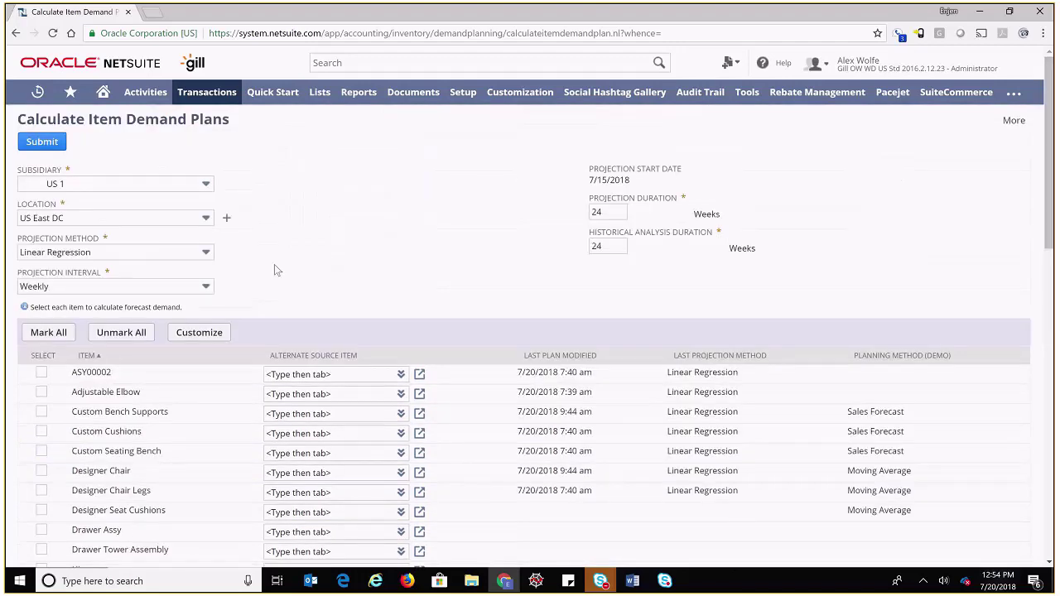
left_click(44, 145)
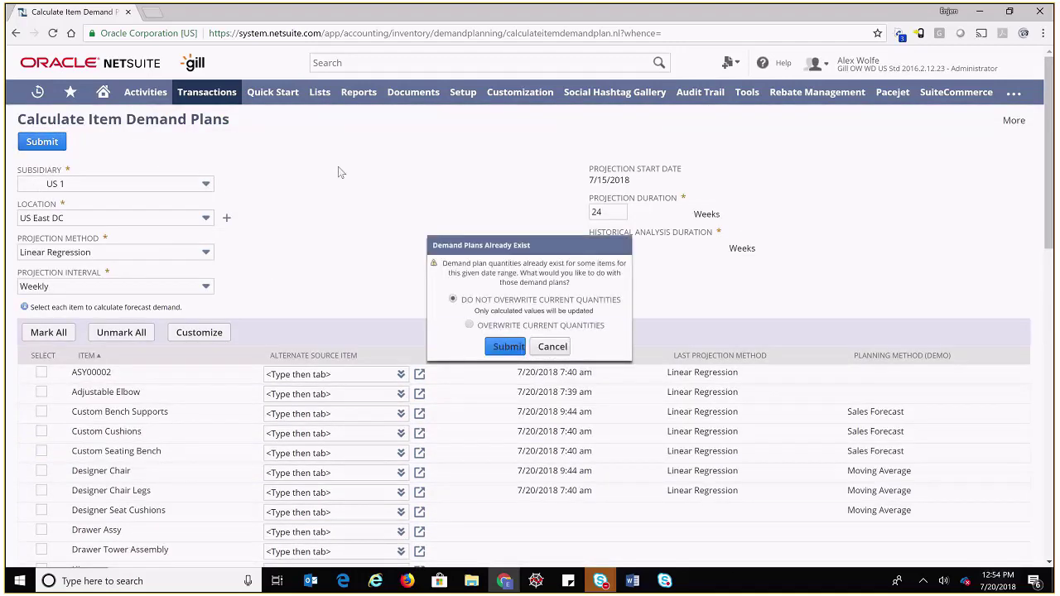
left_click(469, 325)
left_click(503, 349)
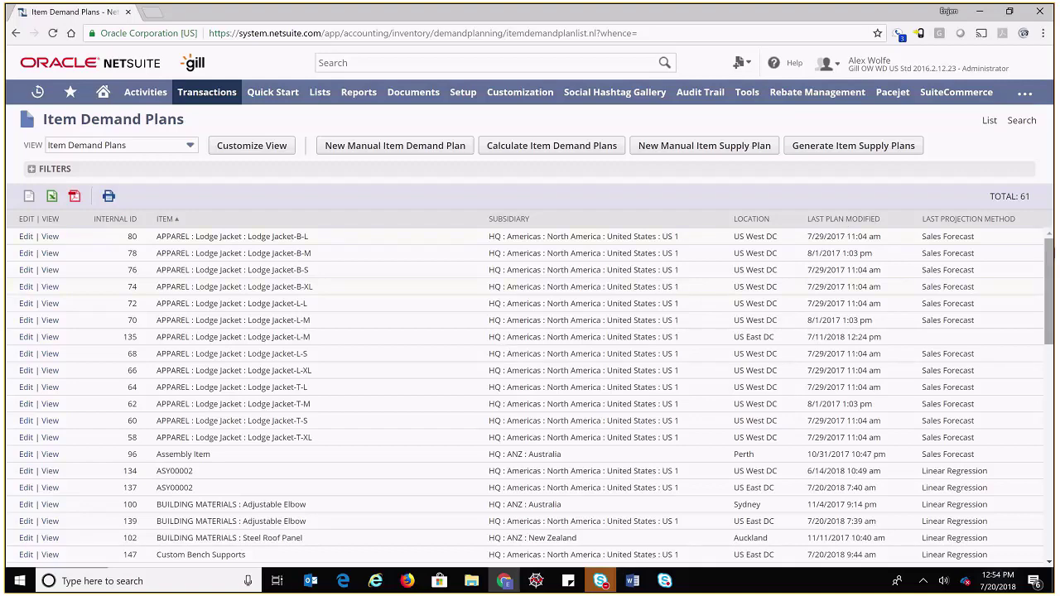
Step: View the Office Desk demand plan for US East DC from the item demand plans list and review its weekly quantities
left_click_drag(1053, 255, 1050, 267)
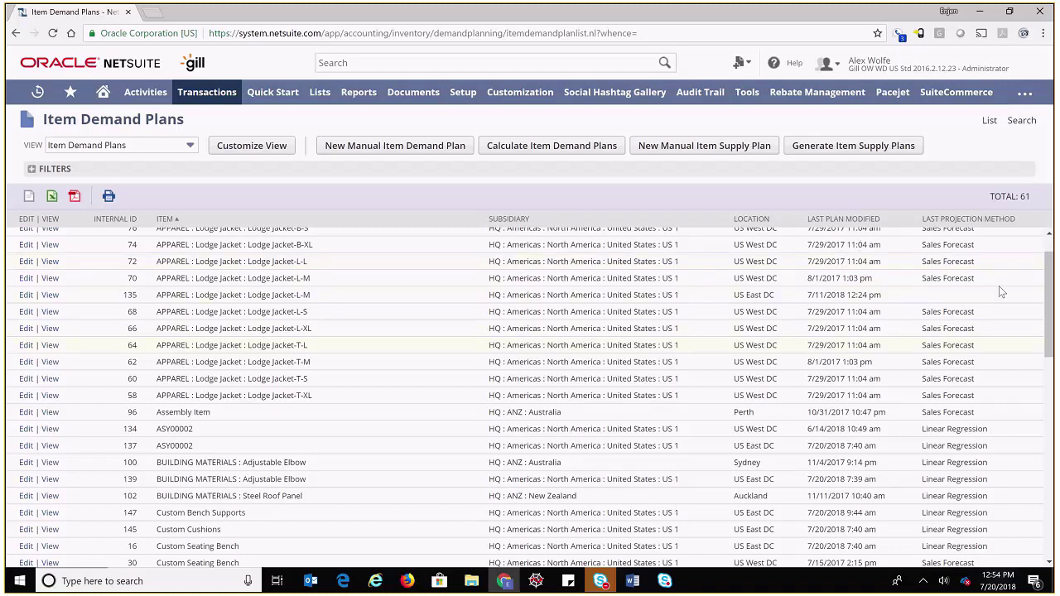
left_click_drag(1049, 302, 1042, 473)
scroll(890, 335, "down", 1)
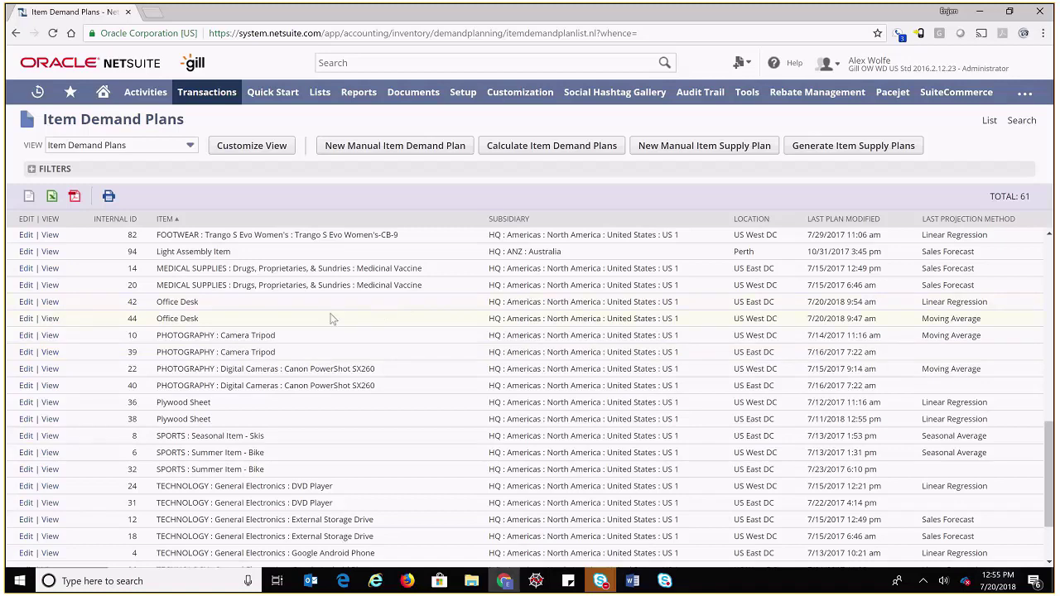
left_click(47, 303)
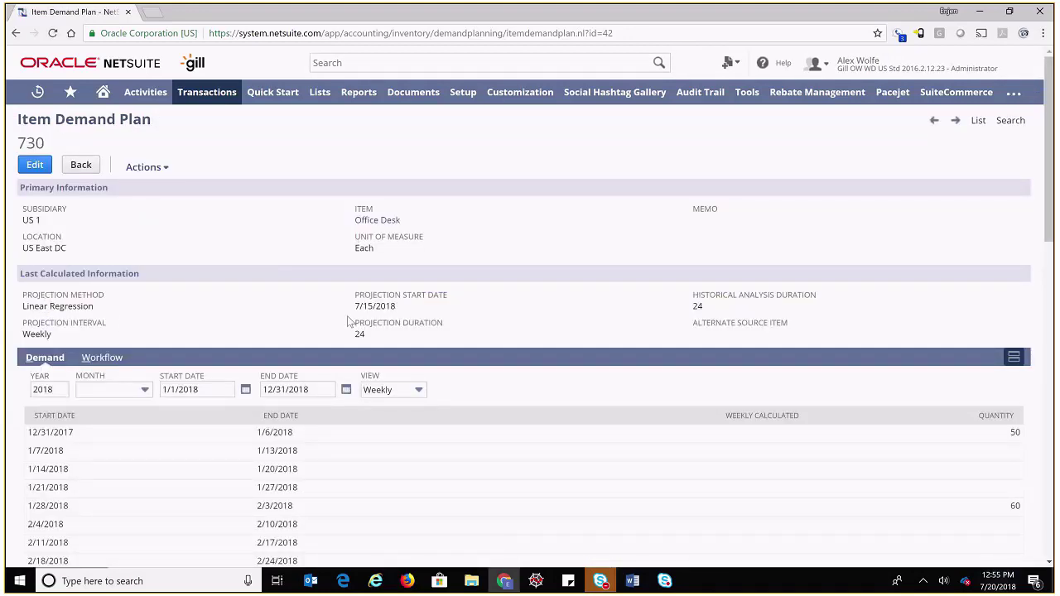
scroll(1035, 226, "down", 2)
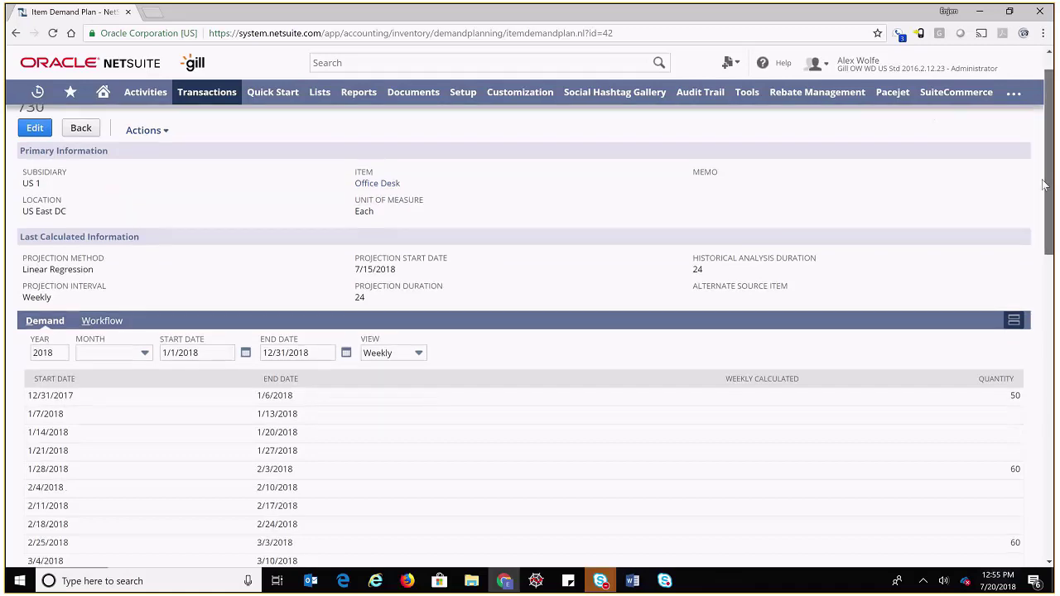
scroll(1035, 225, "down", 1)
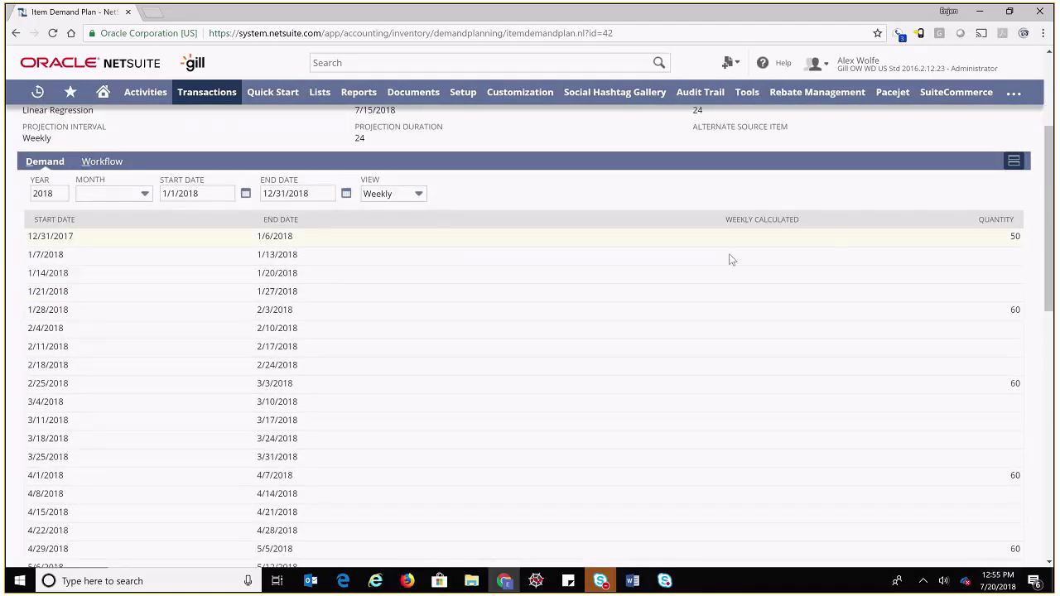
left_click_drag(1052, 264, 1053, 191)
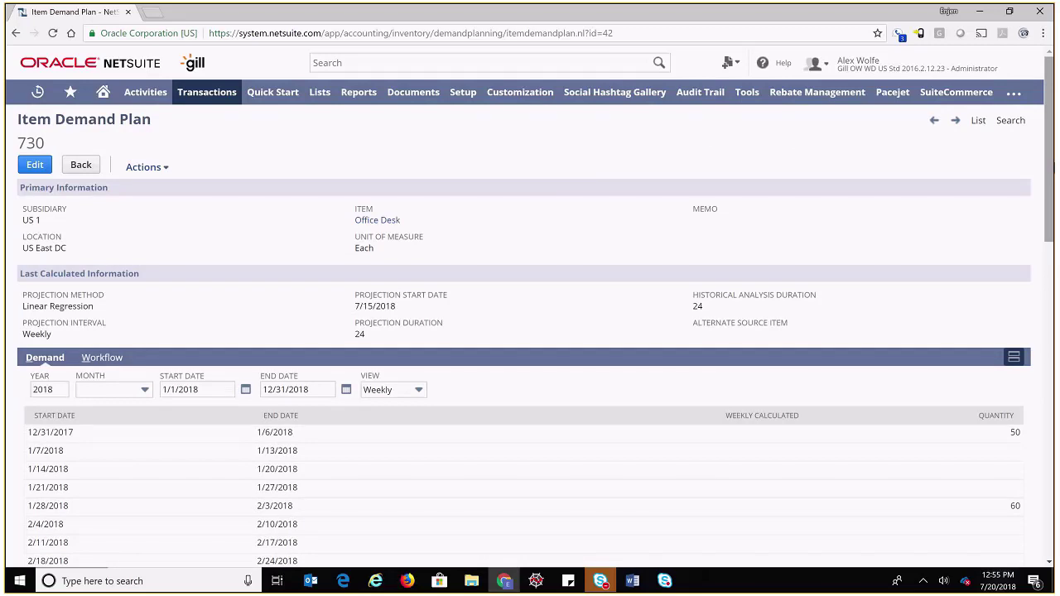
Step: Edit the demand plan, set the quantity for the week starting 12/31/2017 to 100, and save the plan
left_click(25, 171)
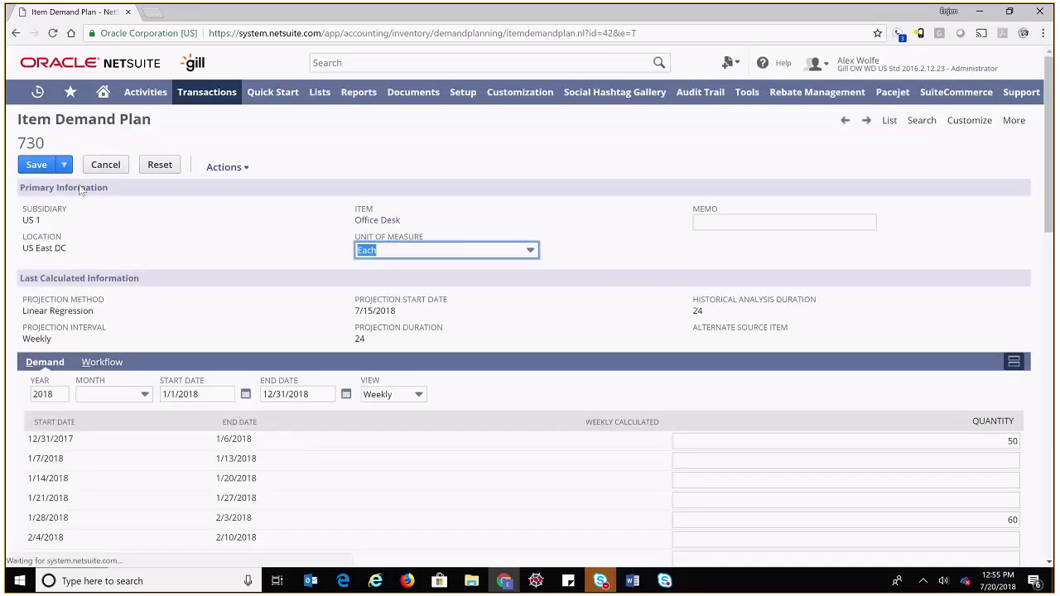
left_click_drag(1050, 153, 1052, 190)
left_click(1007, 331)
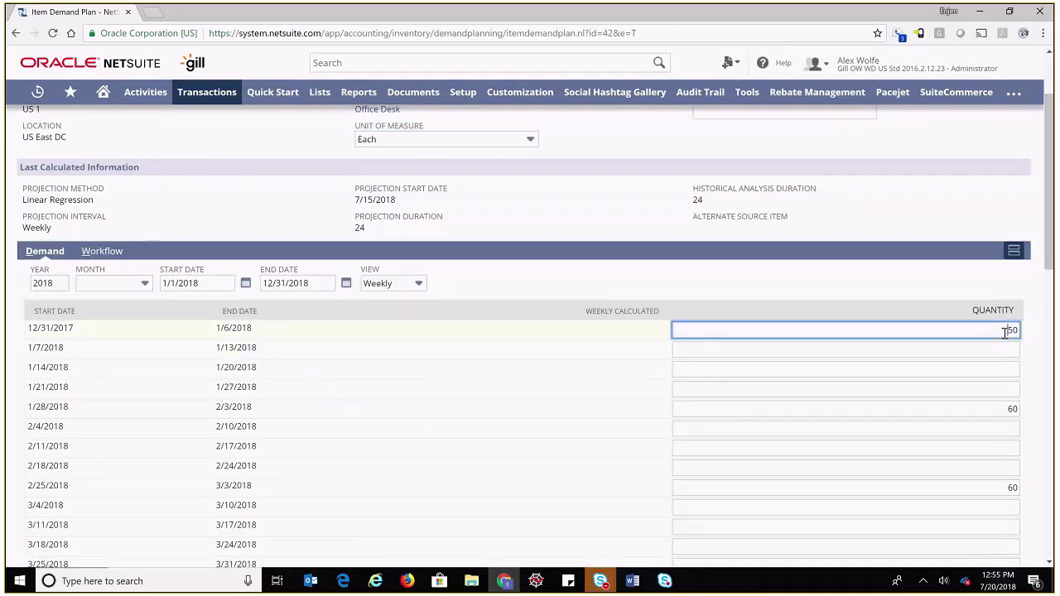
key("BackSpace")
type("4")
key("BackSpace")
type("100")
key("BackSpace")
scroll(1045, 240, "up", 1)
left_click_drag(1045, 240, 1047, 215)
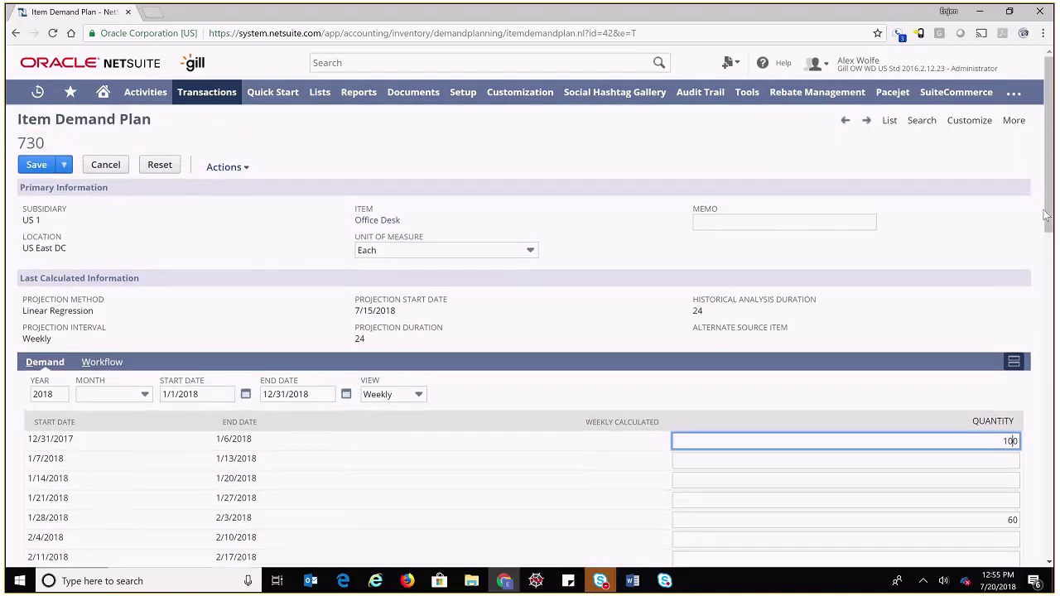
left_click(801, 461)
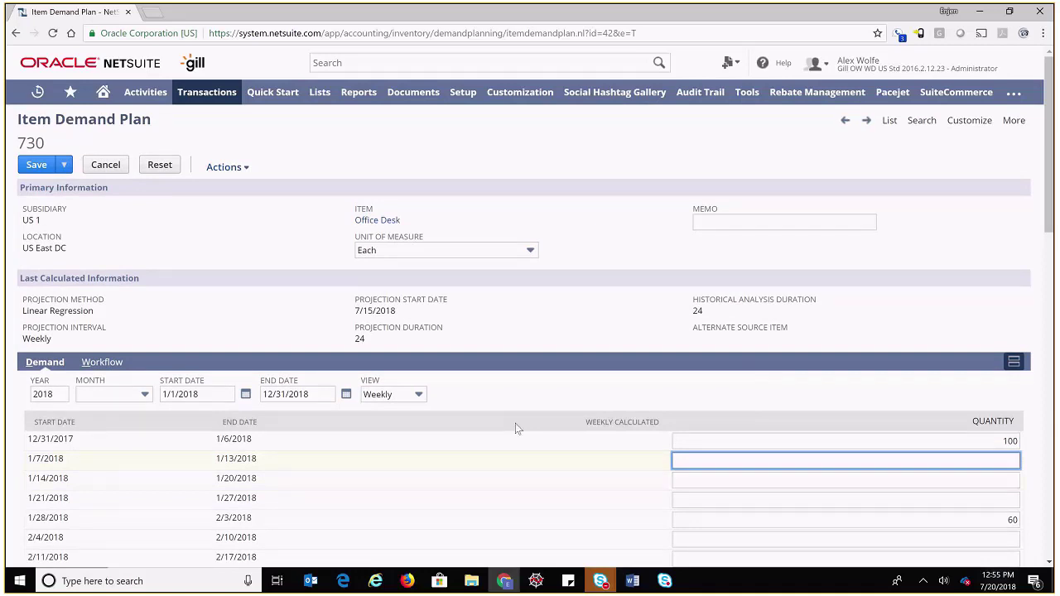
left_click(30, 169)
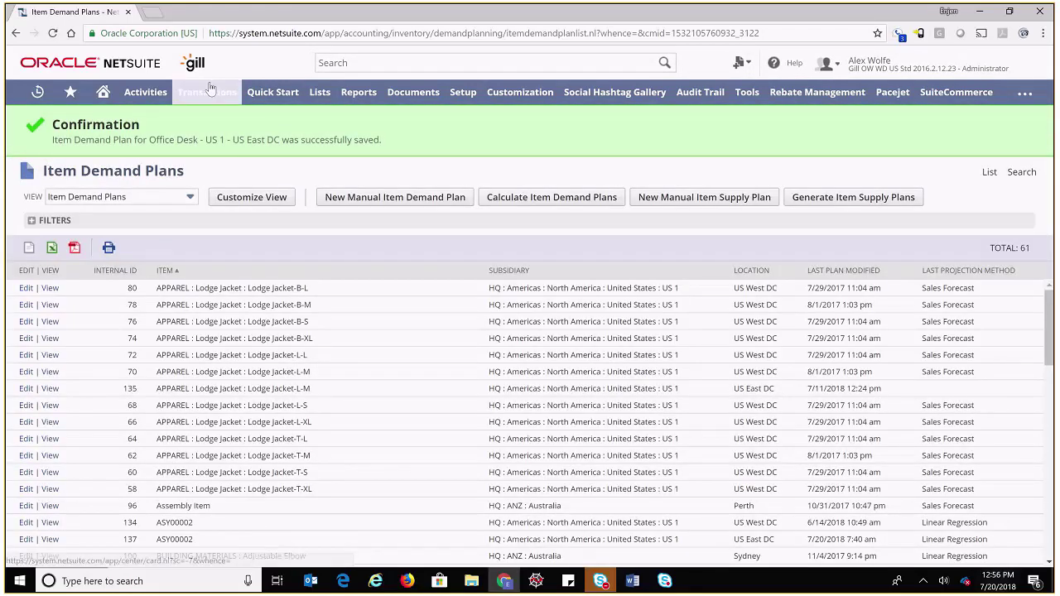
mouse_move(210, 89)
mouse_move(224, 385)
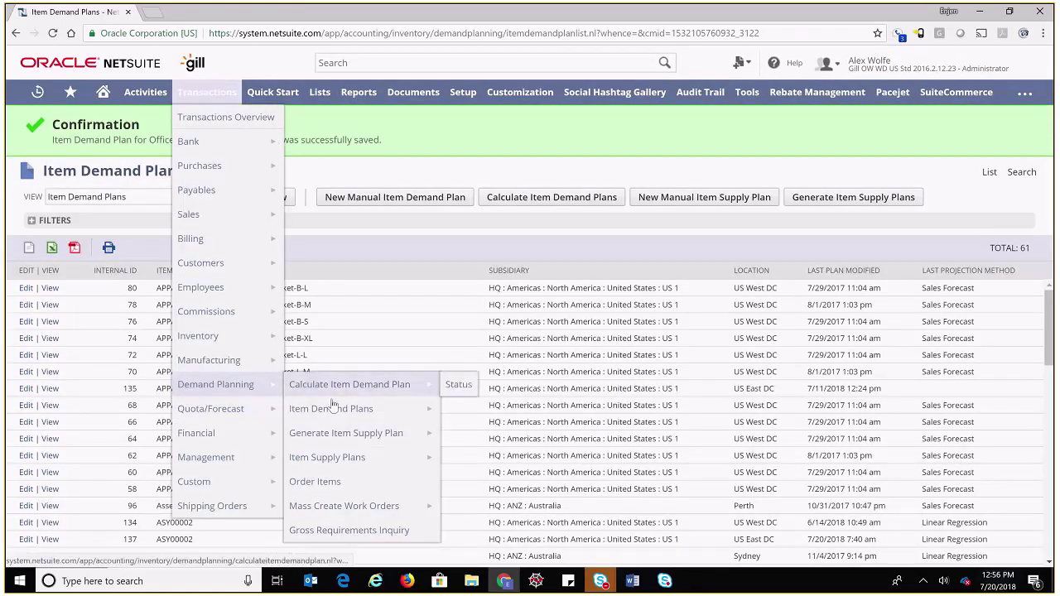
mouse_move(332, 454)
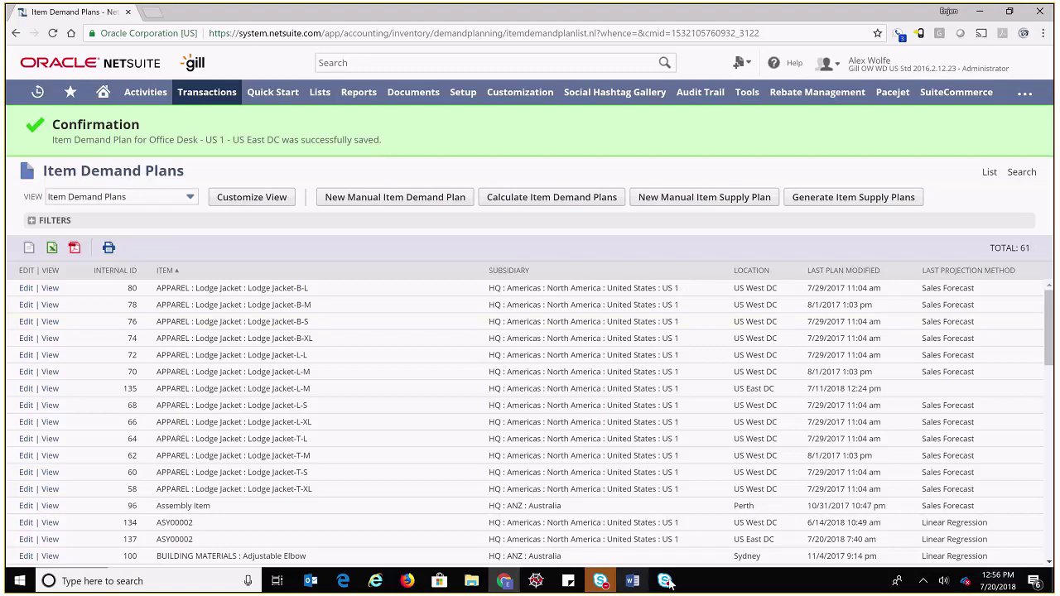
mouse_move(666, 581)
left_click(658, 534)
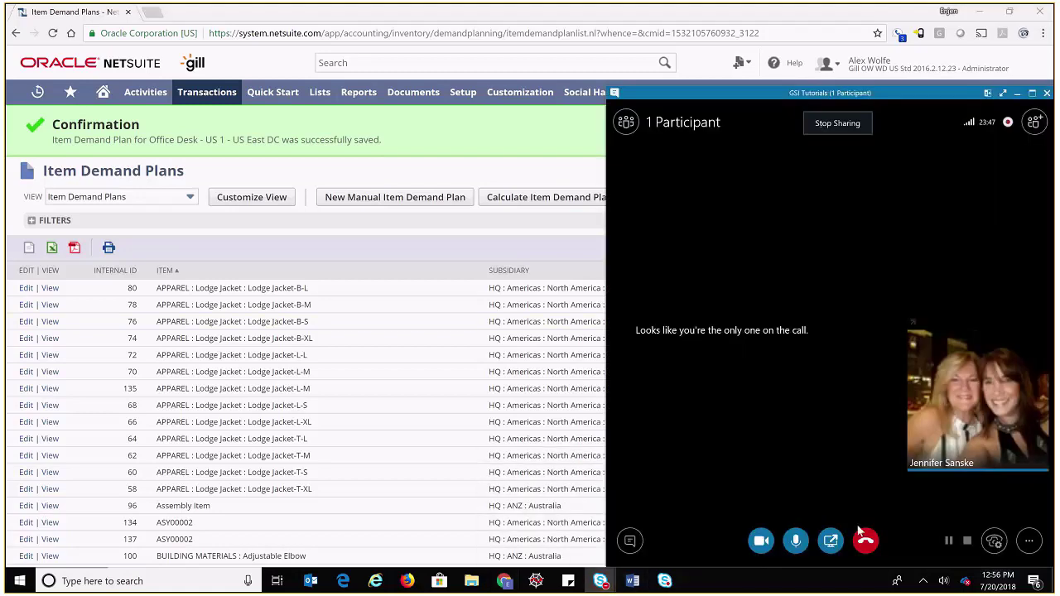